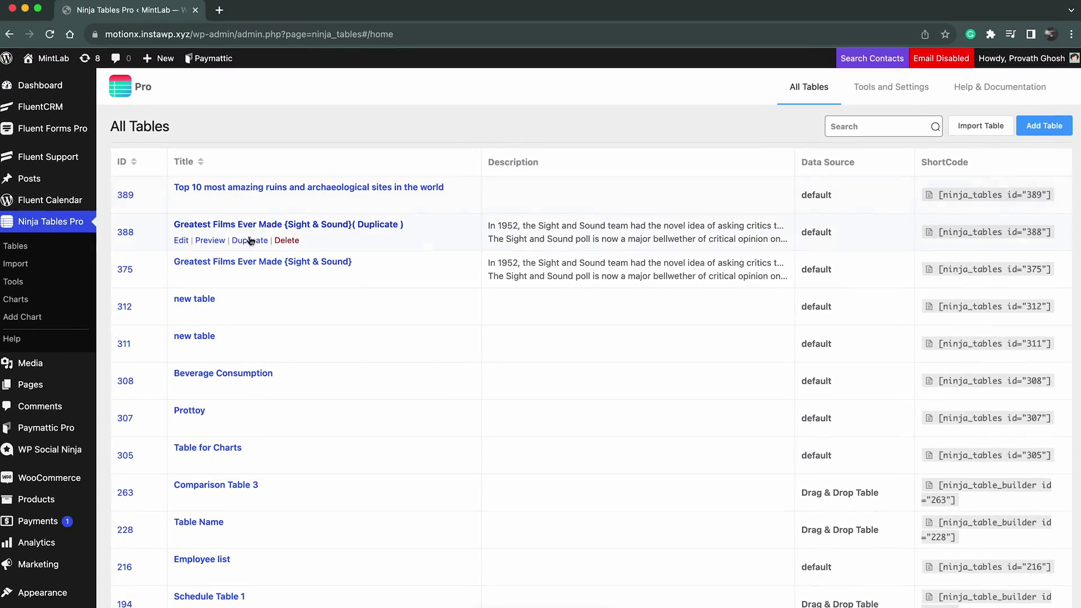
Add a new column named Image to the Greatest Films Ever Made table
mouse_move(263, 268)
click(182, 277)
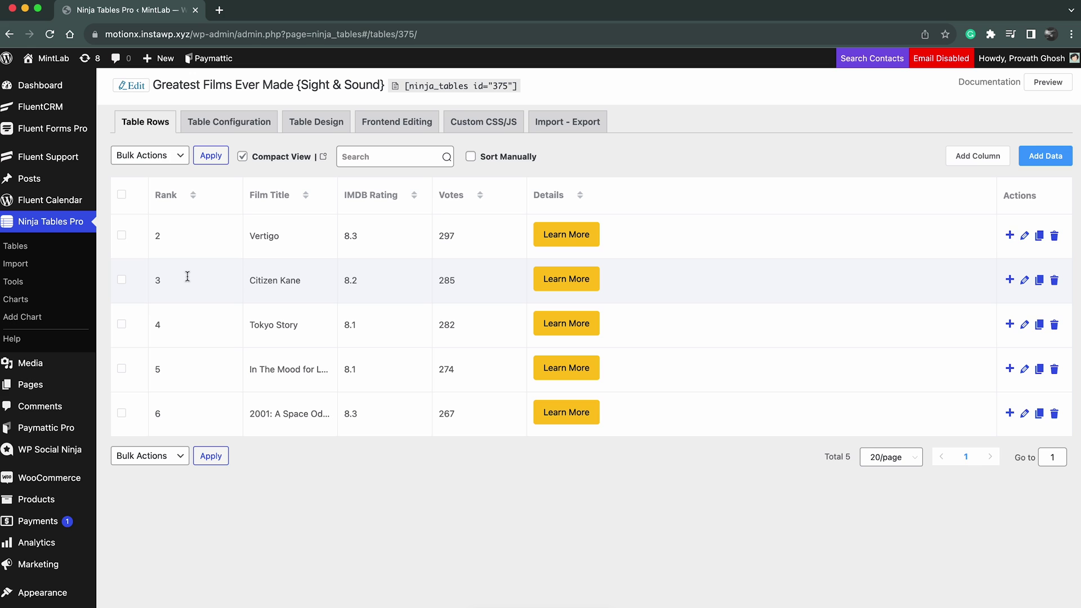
click(978, 156)
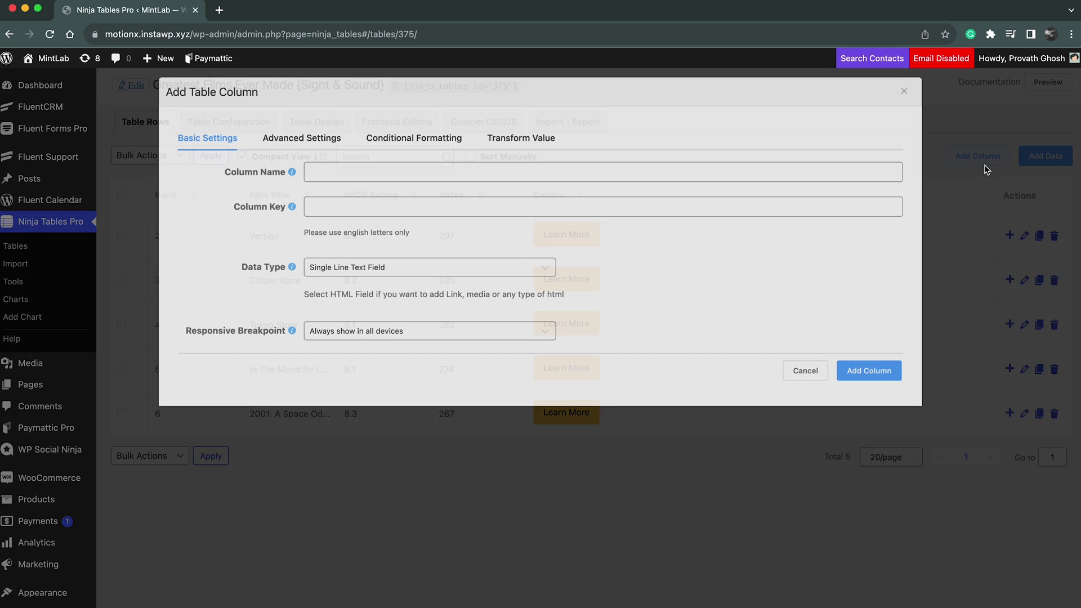
click(629, 174)
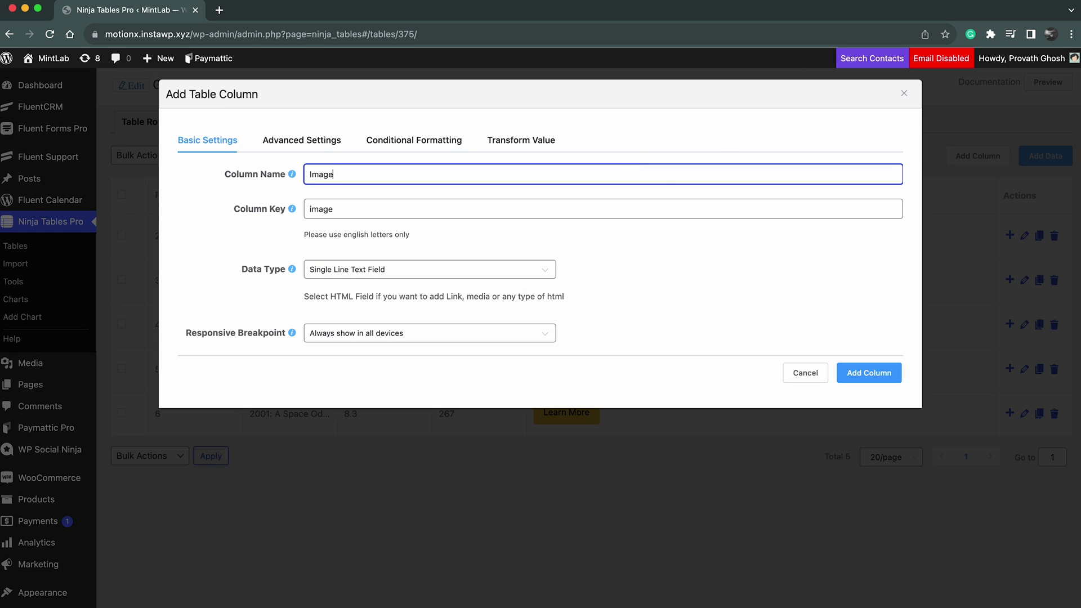
click(869, 372)
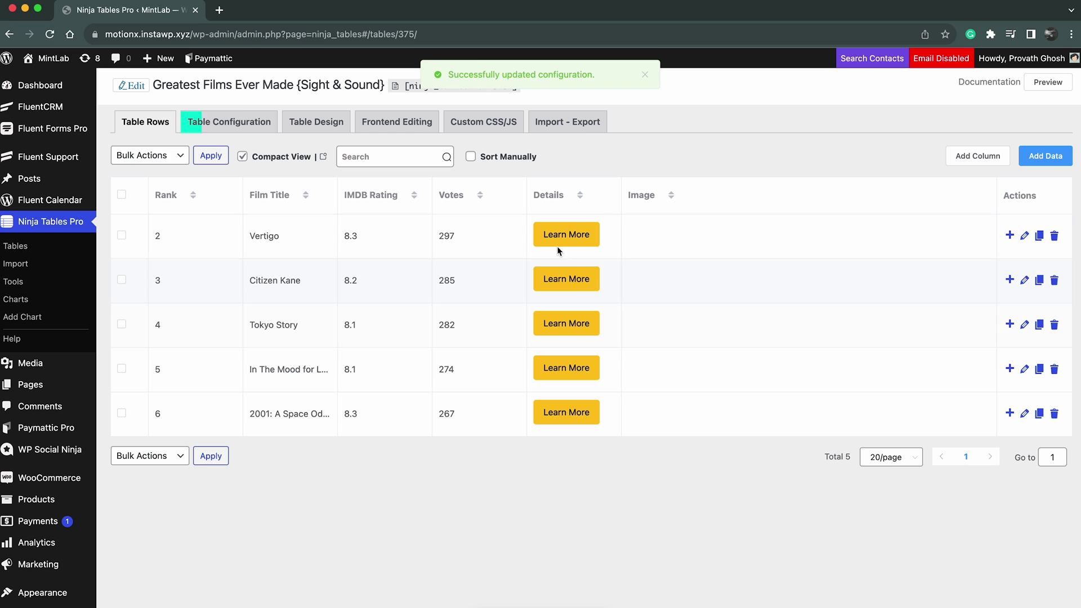
Set the Image column's data type to Image/File/Lightbox with image lightbox, and save
click(229, 121)
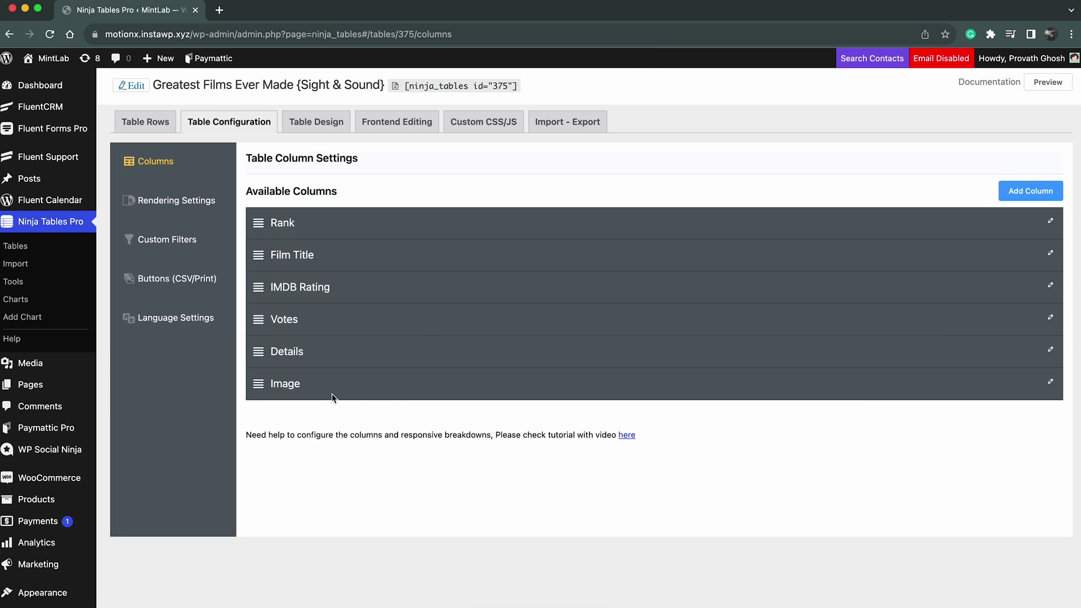
click(1052, 384)
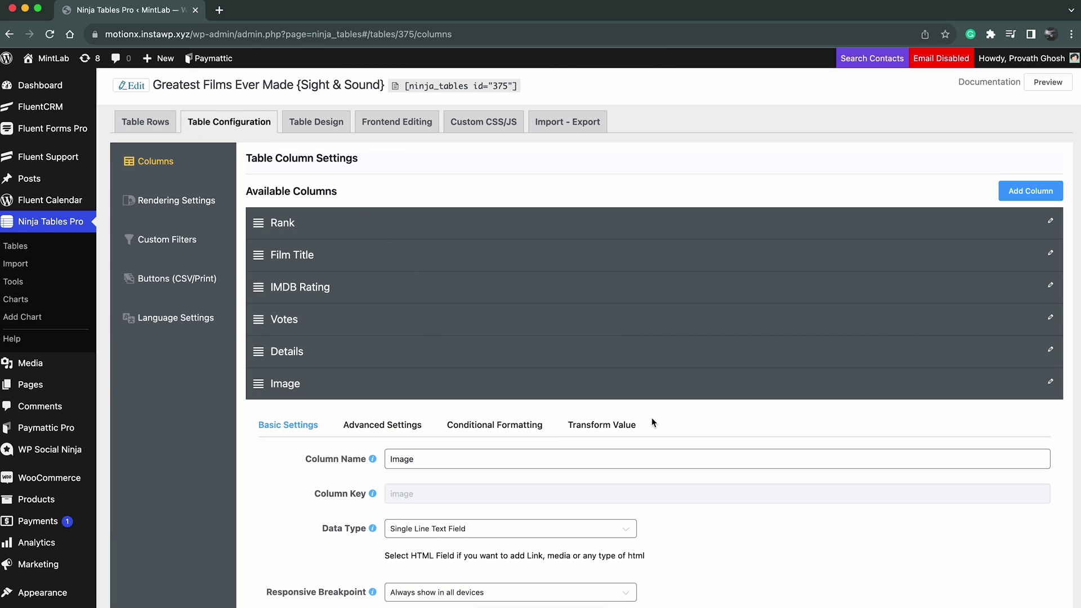
scroll(591, 426, down, 4)
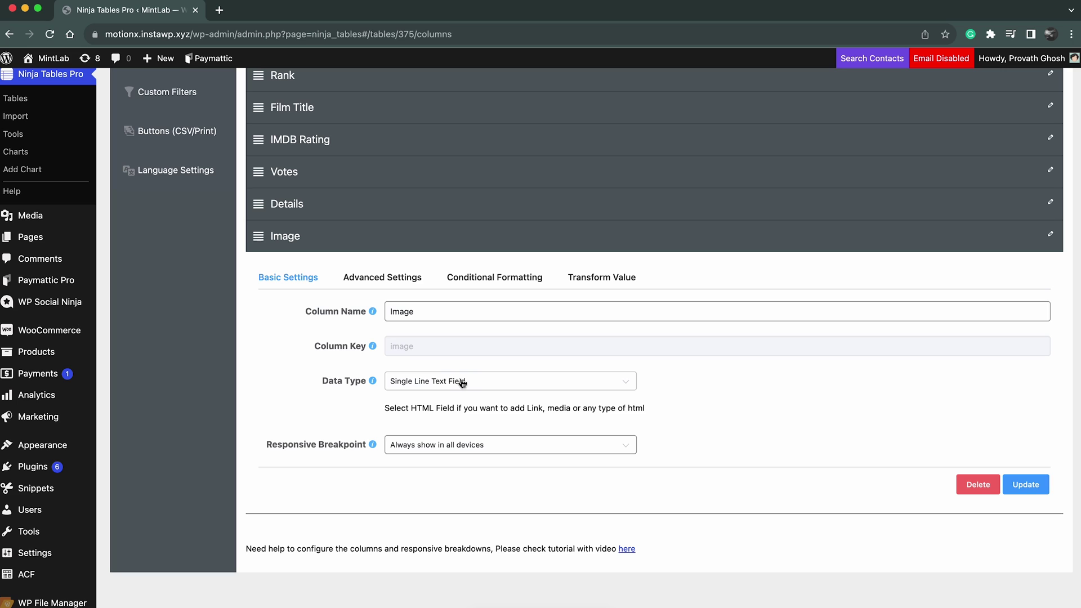
click(462, 382)
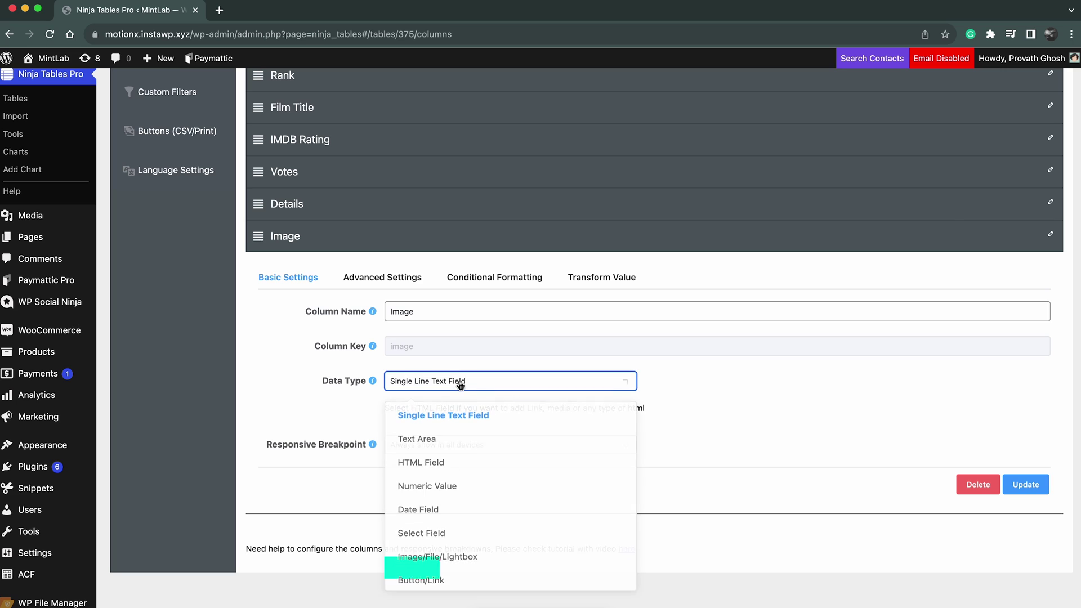
click(444, 569)
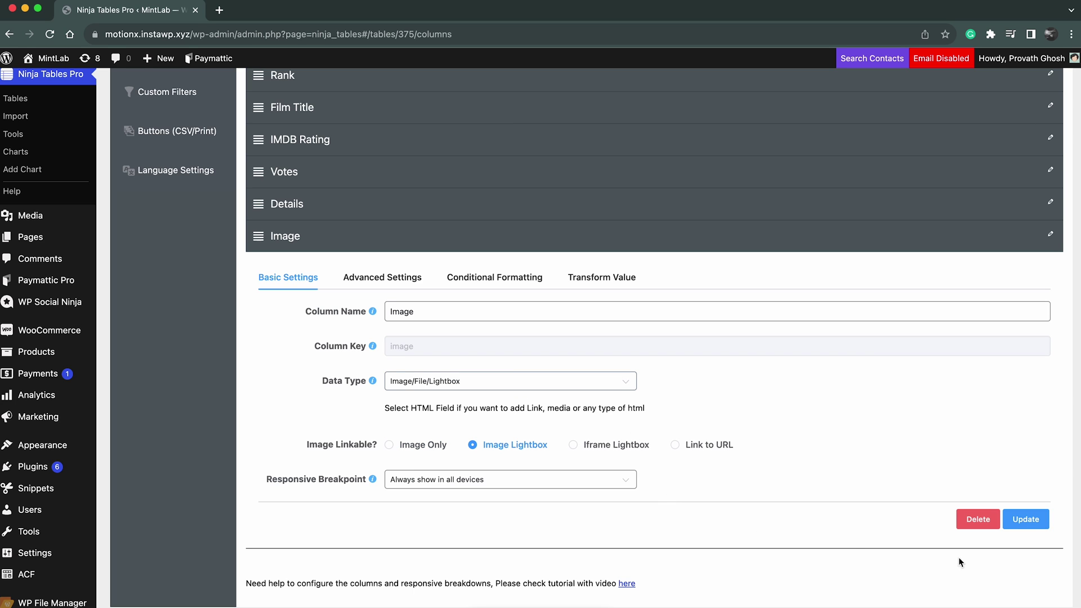
click(1031, 520)
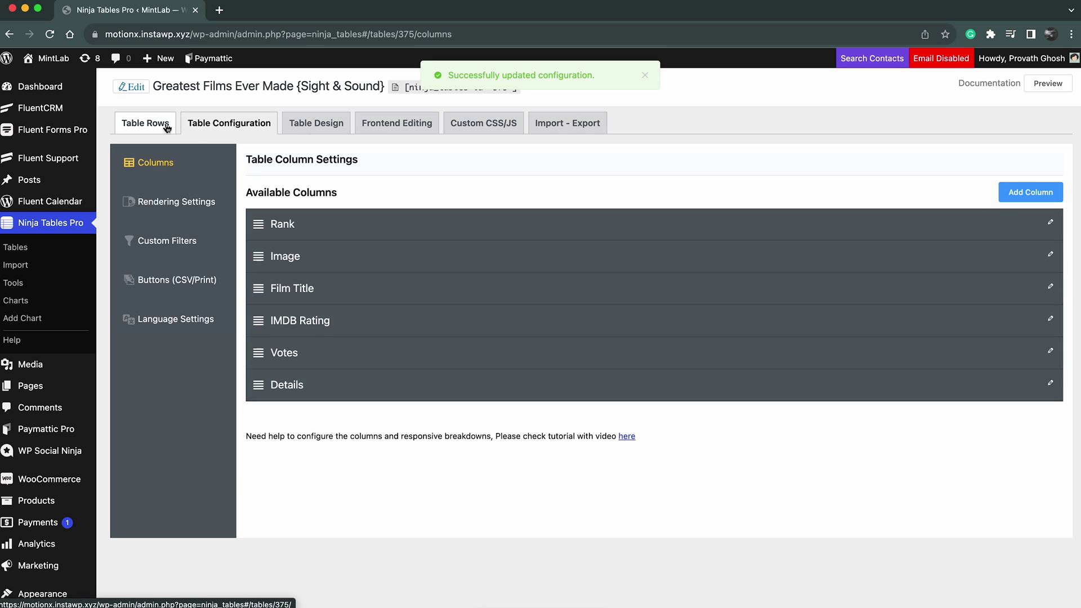
Insert Vertigo.png from the media library into the Vertigo row and save it
click(145, 122)
click(1026, 238)
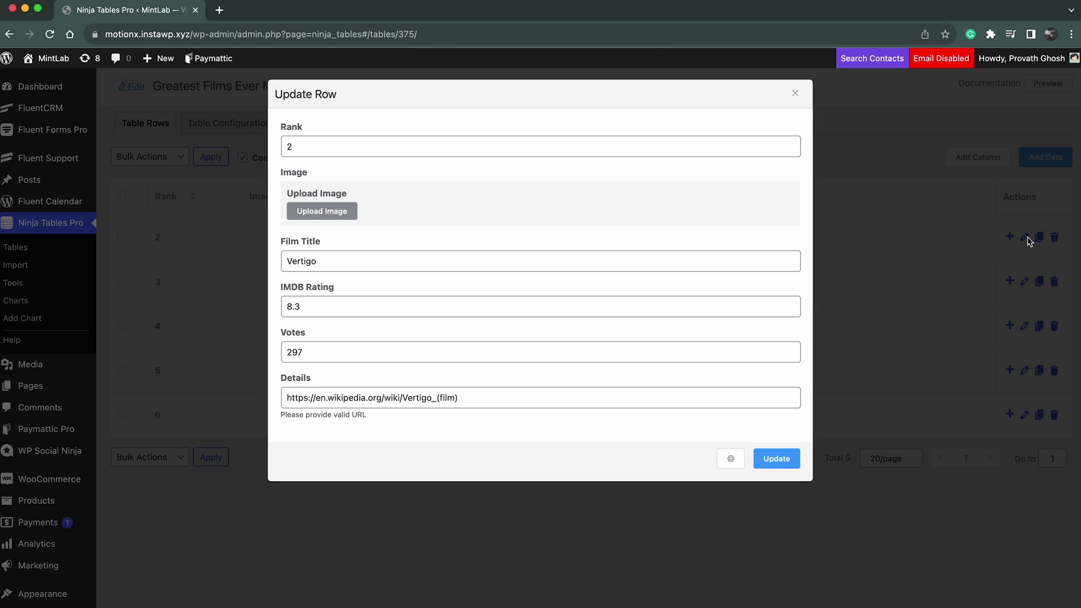
click(355, 208)
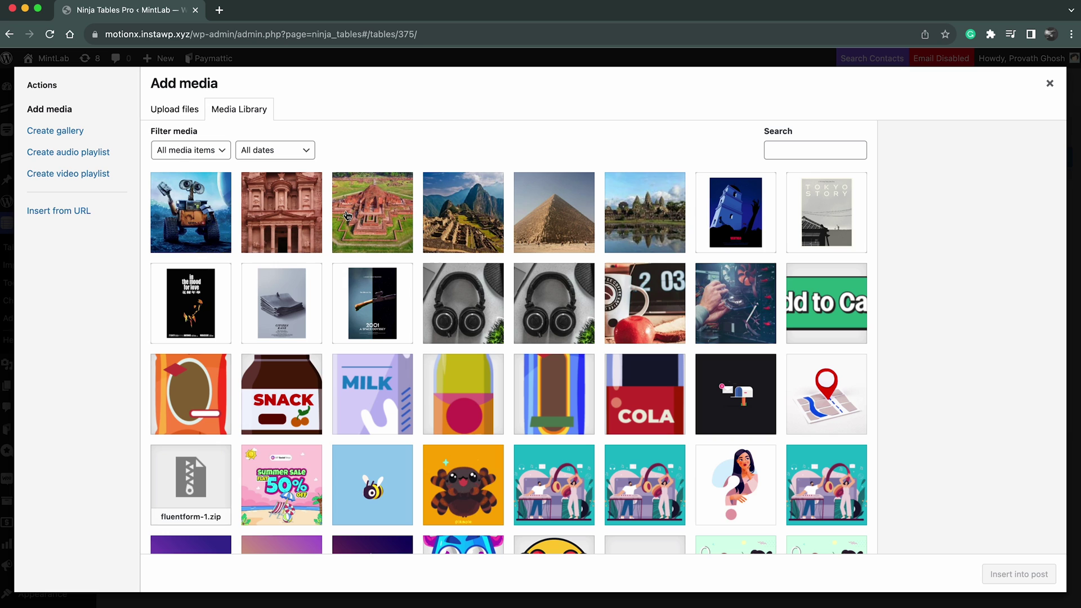
click(731, 227)
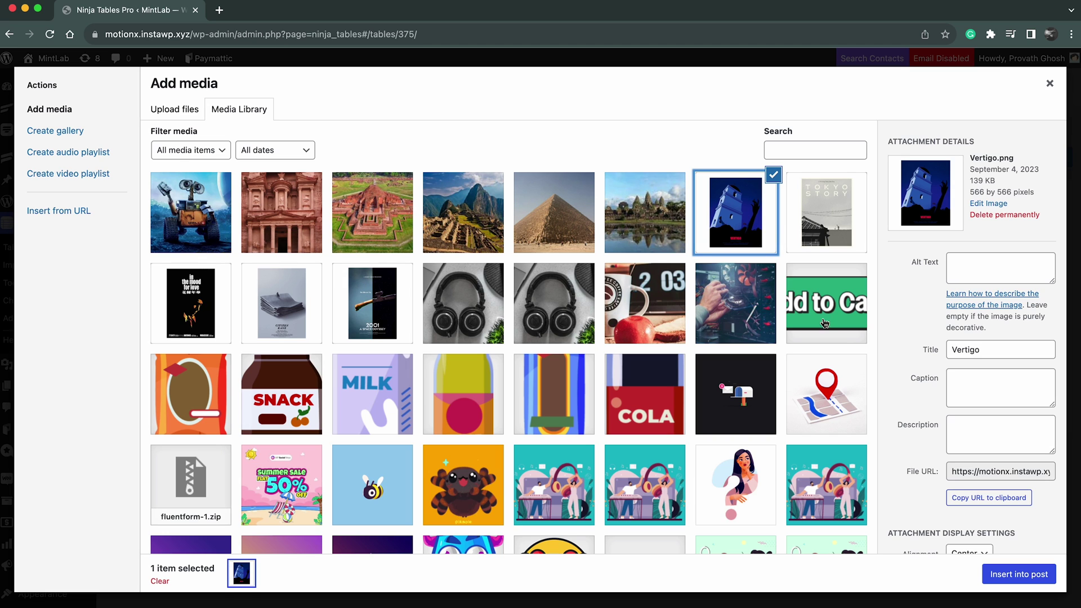
click(1017, 574)
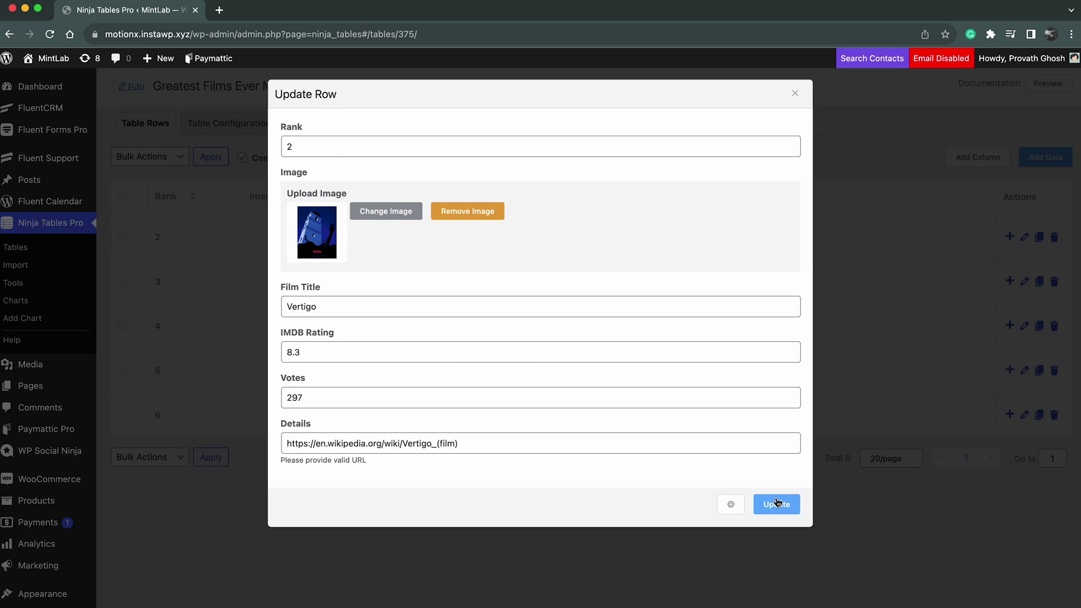
click(777, 504)
Preview the table and test the Vertigo, Tokyo Story, In the Mood for Love, and 2001 poster lightboxes
click(1048, 83)
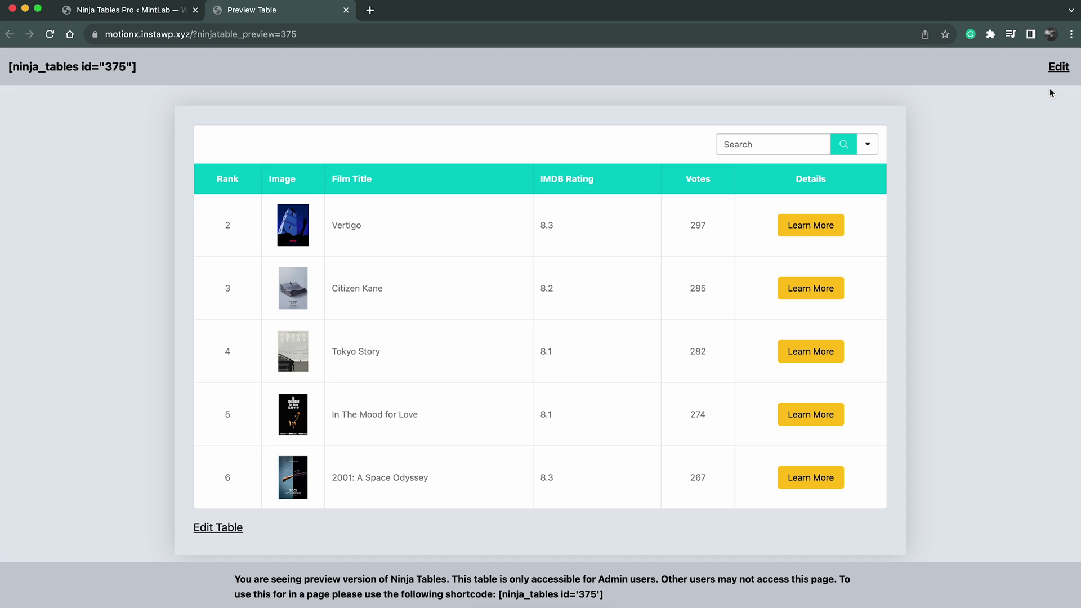
click(293, 225)
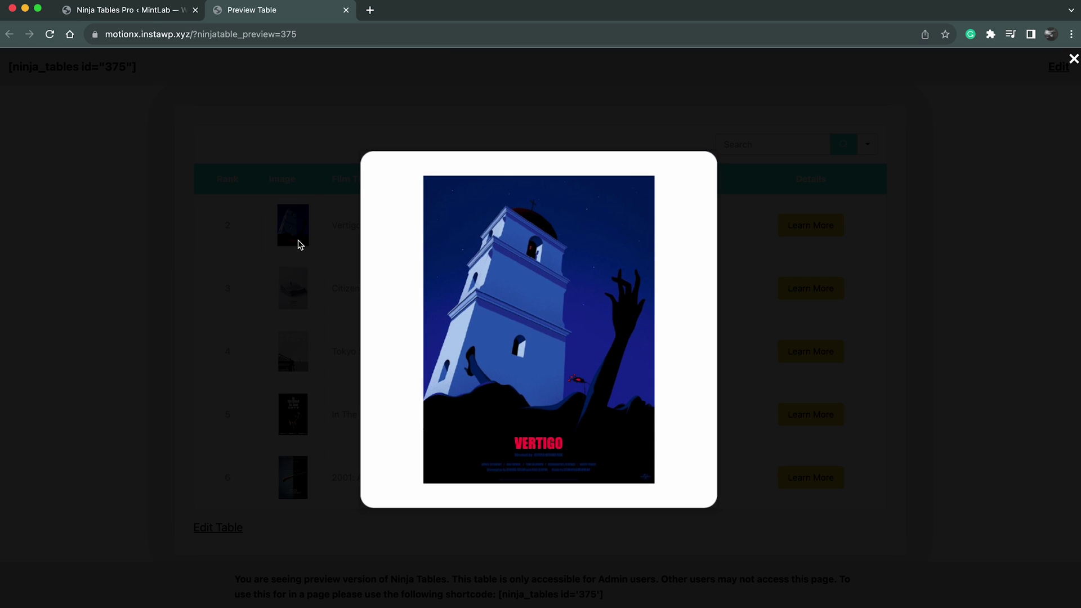
click(294, 289)
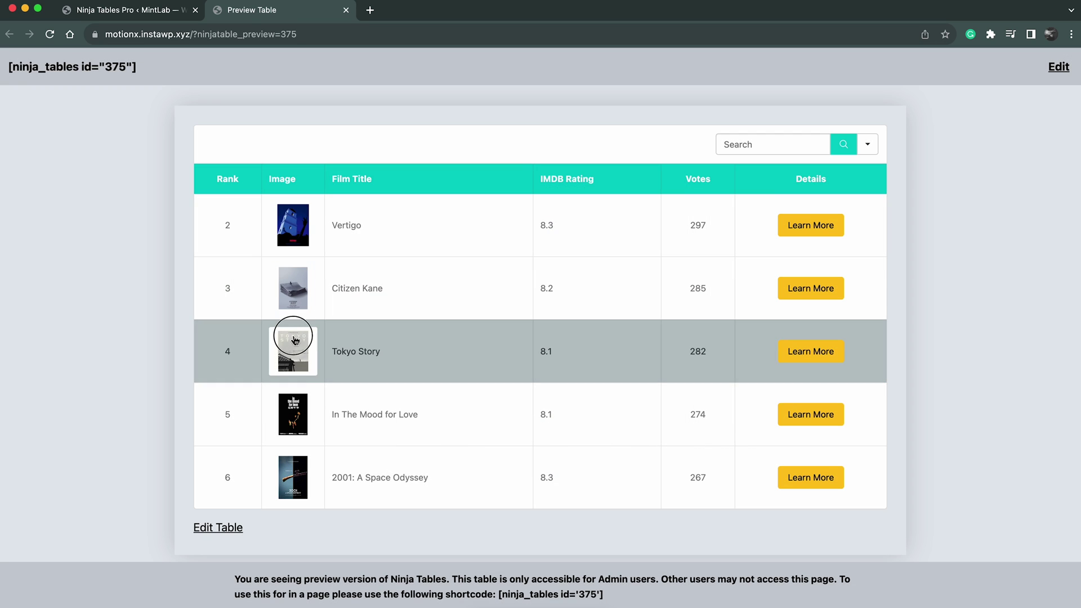
click(292, 347)
click(293, 341)
click(294, 414)
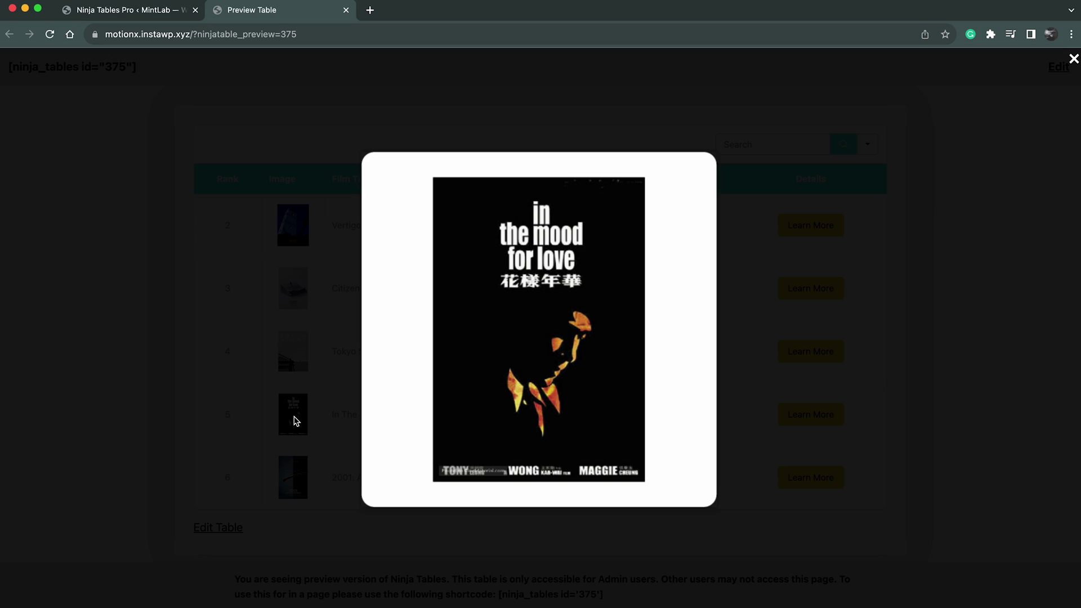
click(294, 420)
click(295, 477)
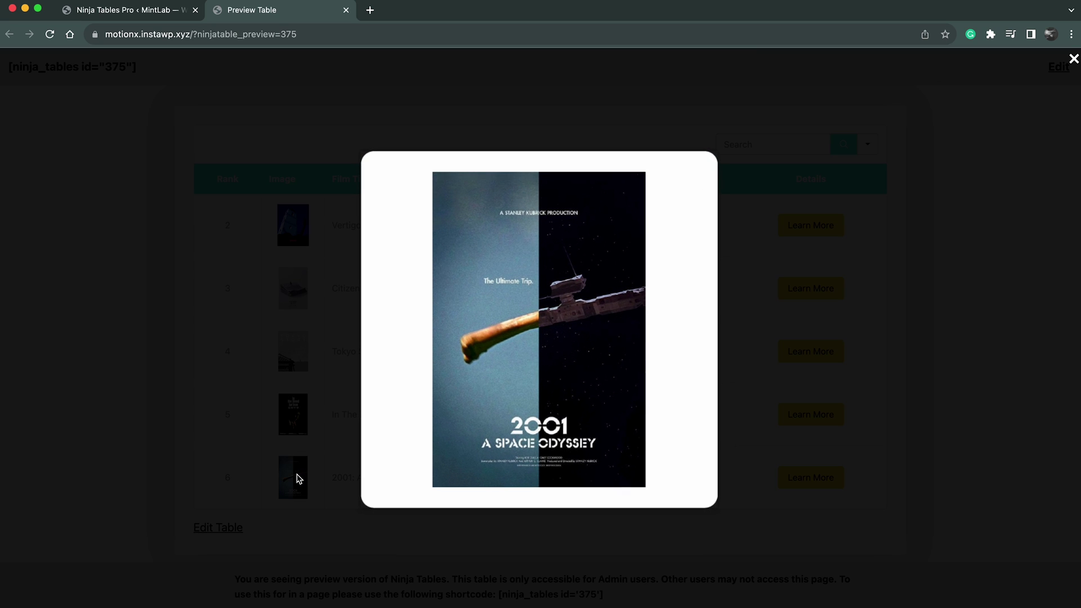
click(298, 479)
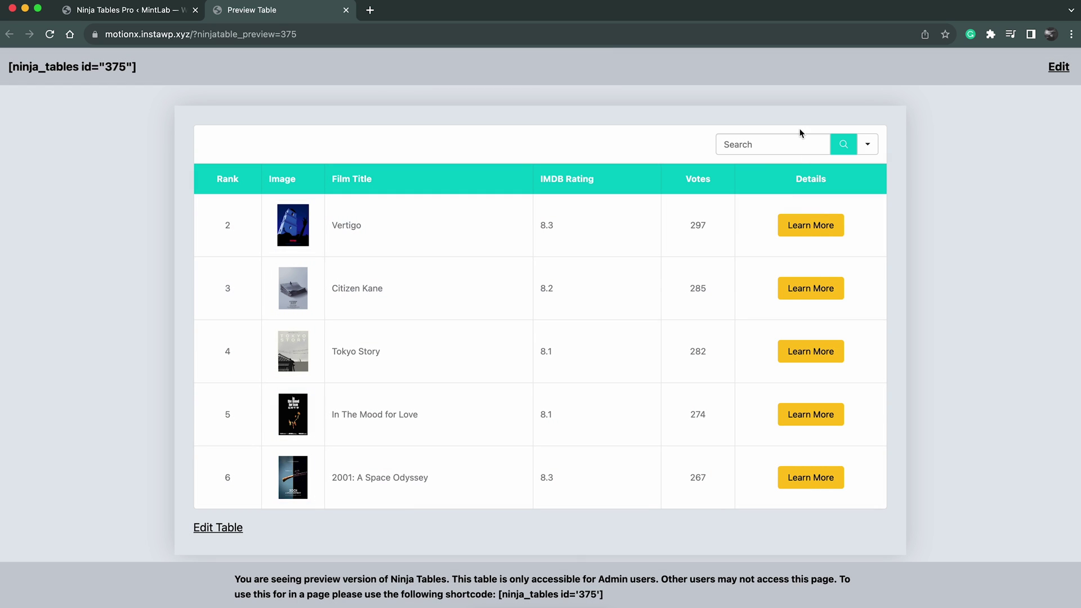
Save the Image column as Iframe Lightbox and enter Vertigo's Wikipedia link as its iframe URL
click(153, 10)
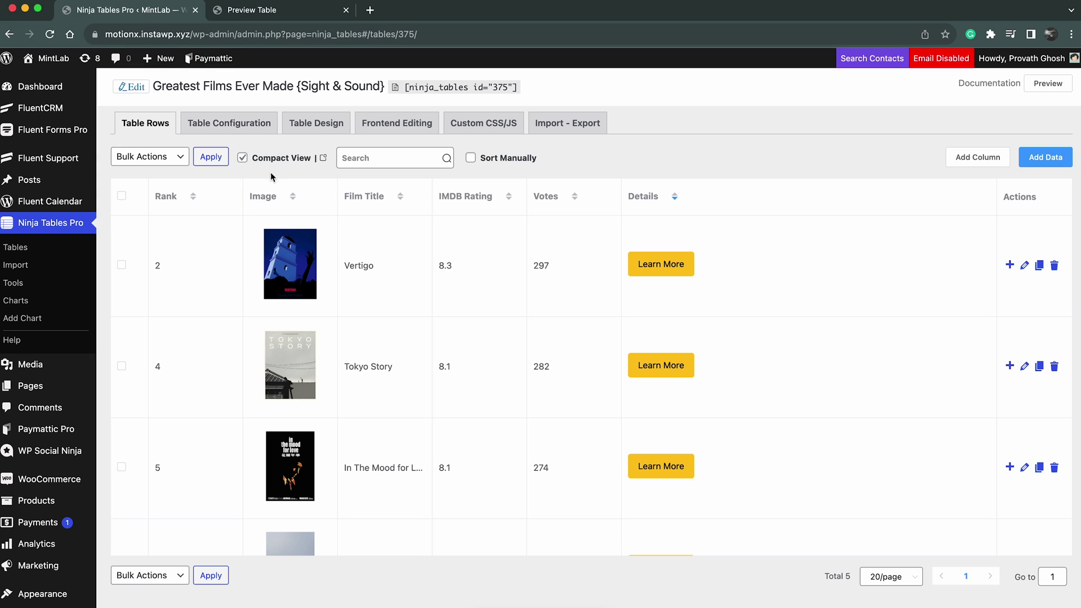
click(282, 196)
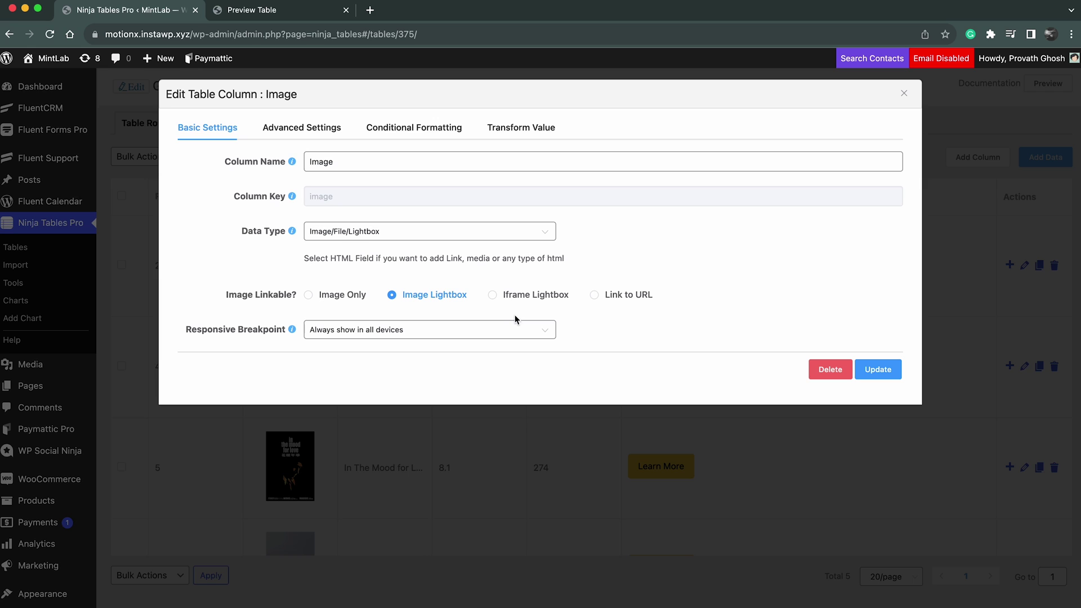
click(878, 369)
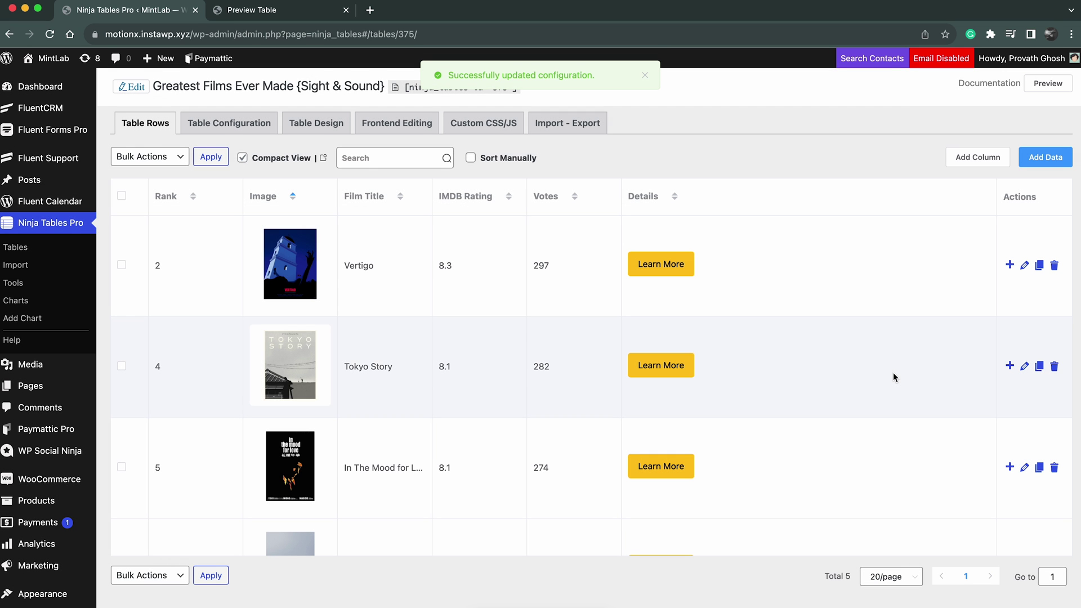
click(1024, 266)
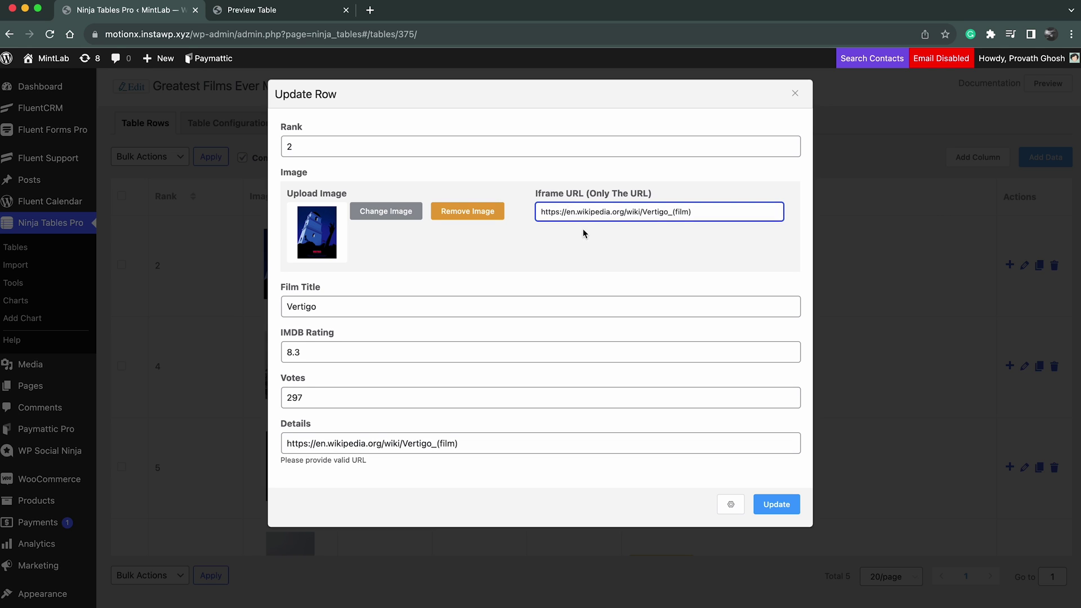
Save Vertigo's iframe link, preview its Wikipedia lightbox, then play table 388's trailer
click(776, 504)
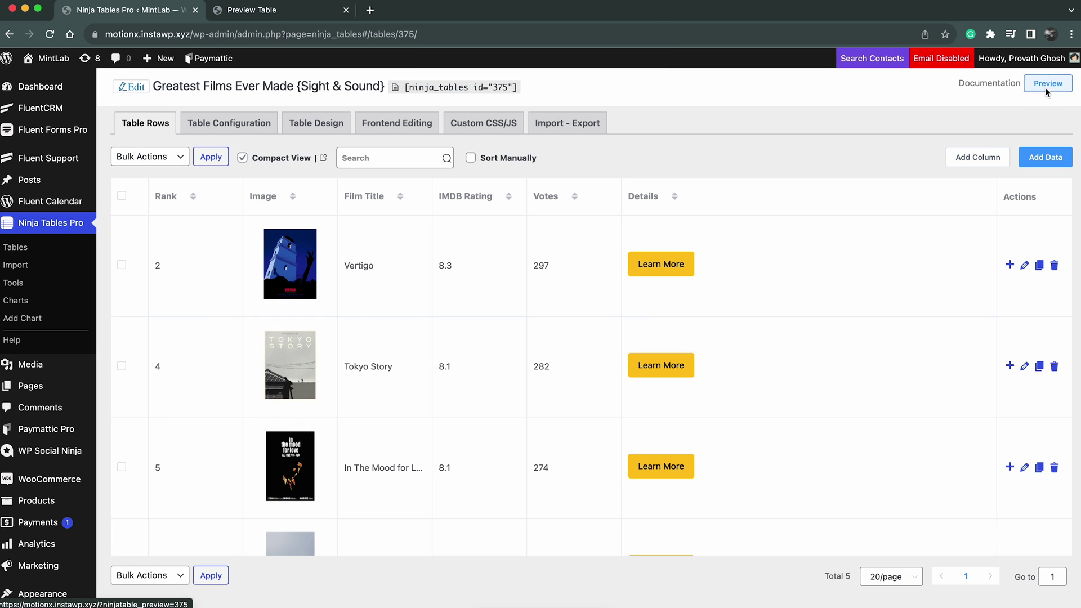
click(1046, 83)
click(287, 233)
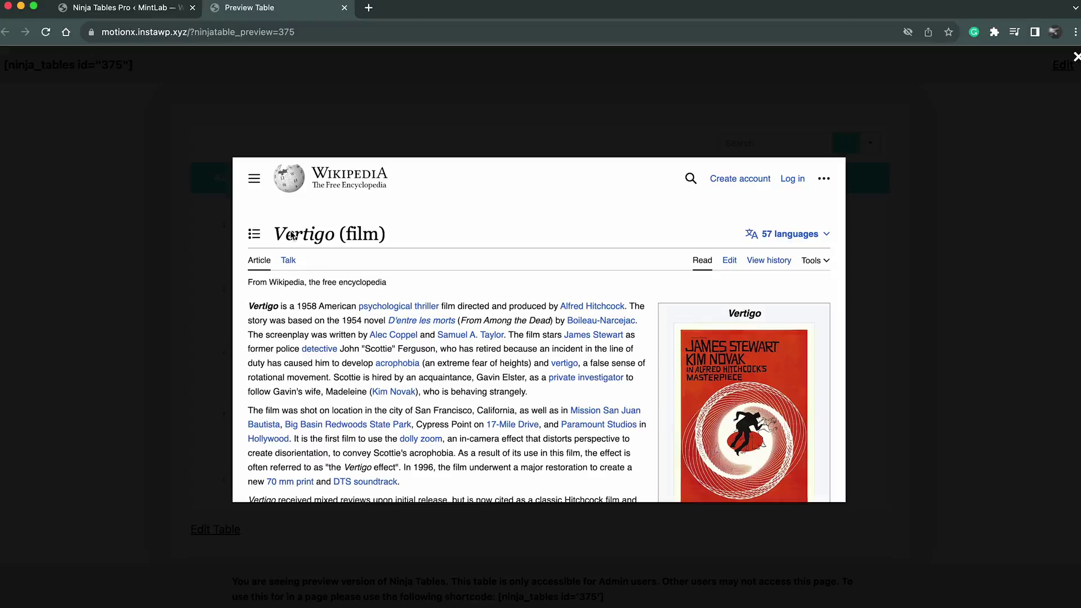
scroll(521, 314, down, 10)
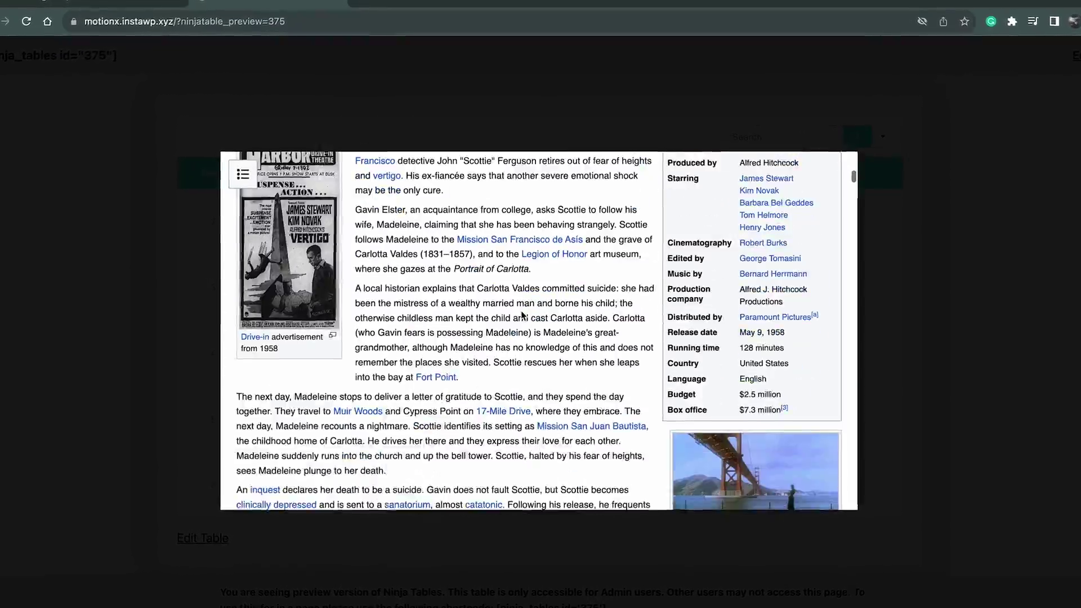
scroll(520, 315, down, 10)
scroll(520, 315, down, 8)
scroll(521, 315, up, 10)
scroll(521, 315, up, 10)
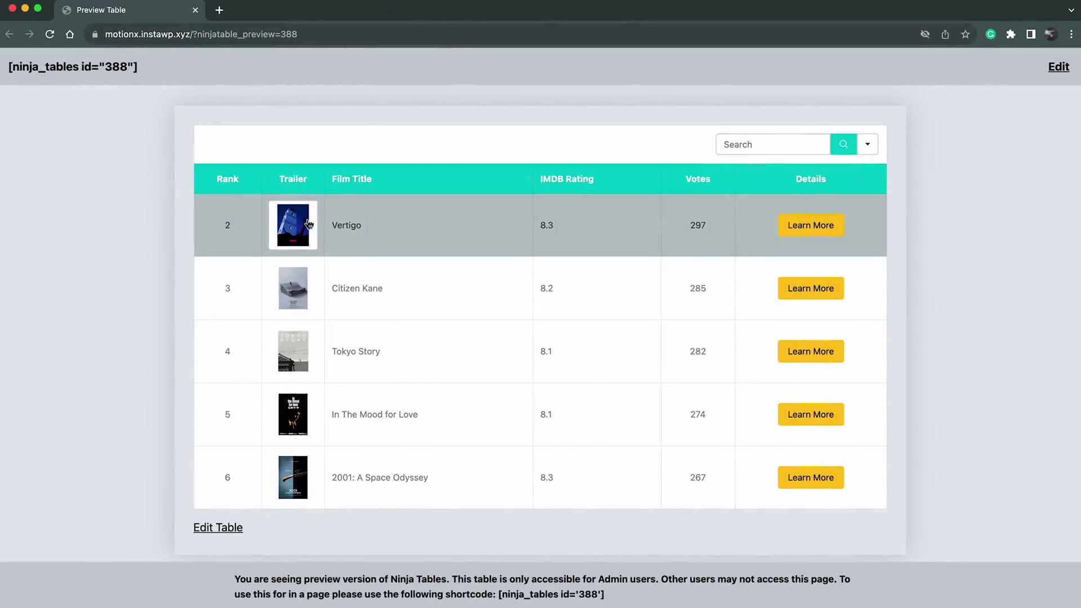
click(308, 224)
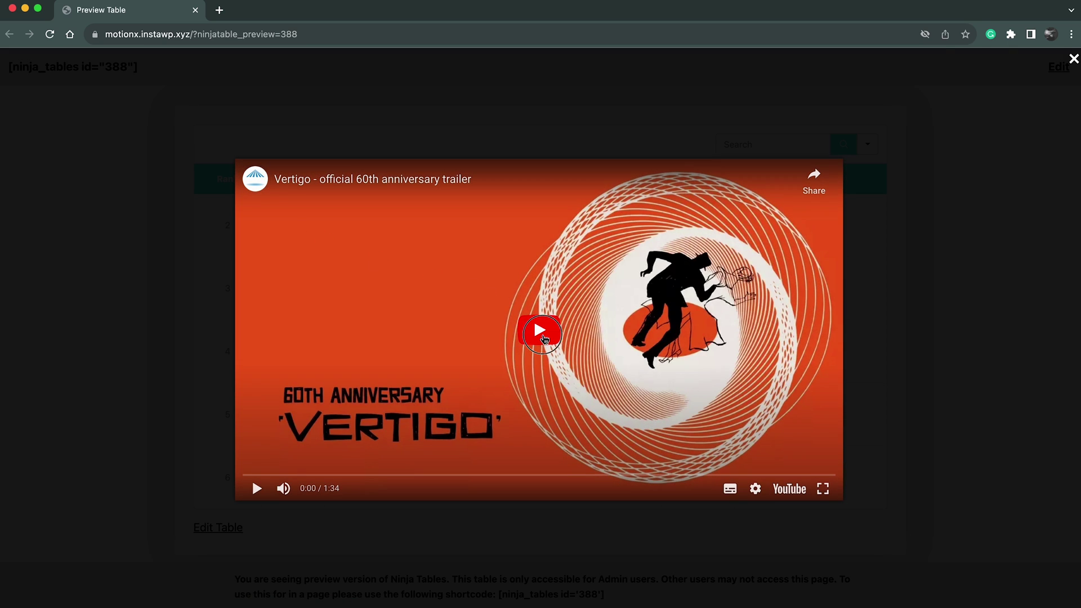
click(540, 334)
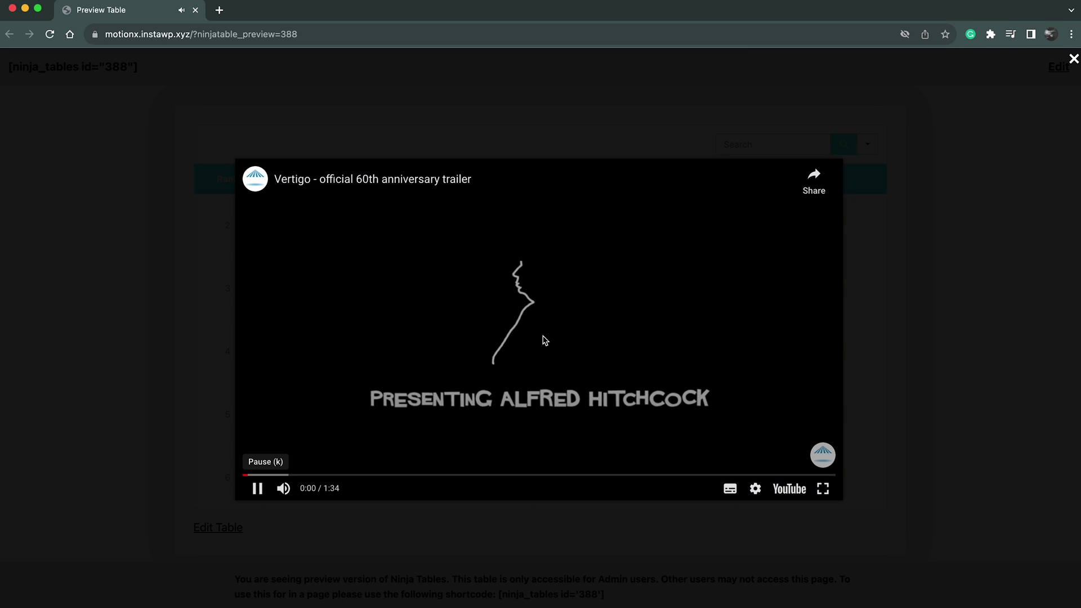